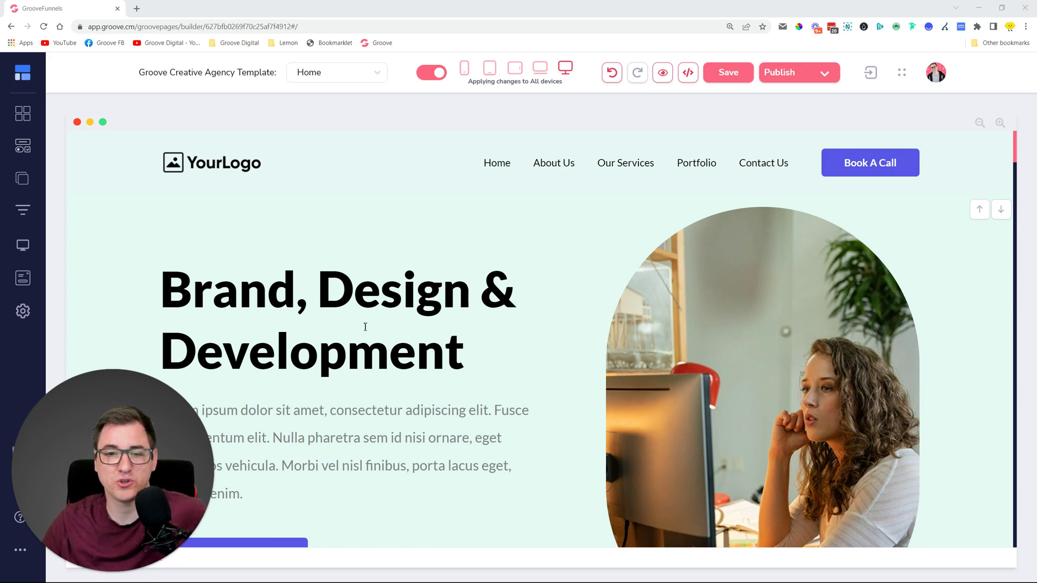
Step: Select the Let's Have a Chat button and show its Configure link settings
{"action": "scroll", "coordinate": [317, 507], "scroll_direction": "down", "scroll_amount": 5}
{"action": "scroll", "coordinate": [308, 351], "scroll_direction": "up", "scroll_amount": 4}
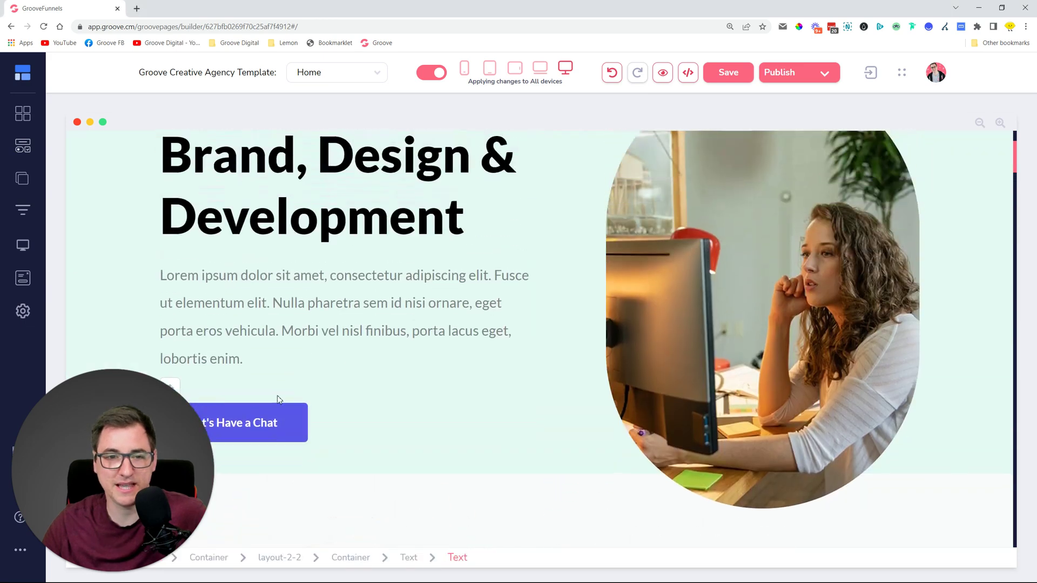
{"action": "scroll", "coordinate": [296, 485], "scroll_direction": "down", "scroll_amount": 1}
{"action": "left_click", "coordinate": [294, 432]}
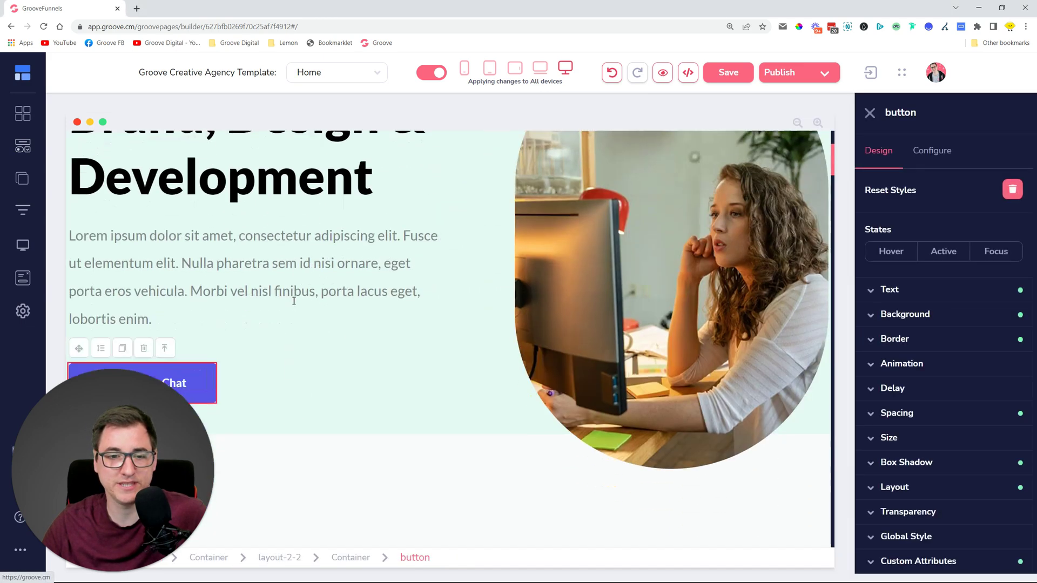
{"action": "scroll", "coordinate": [218, 292], "scroll_direction": "down", "scroll_amount": 2}
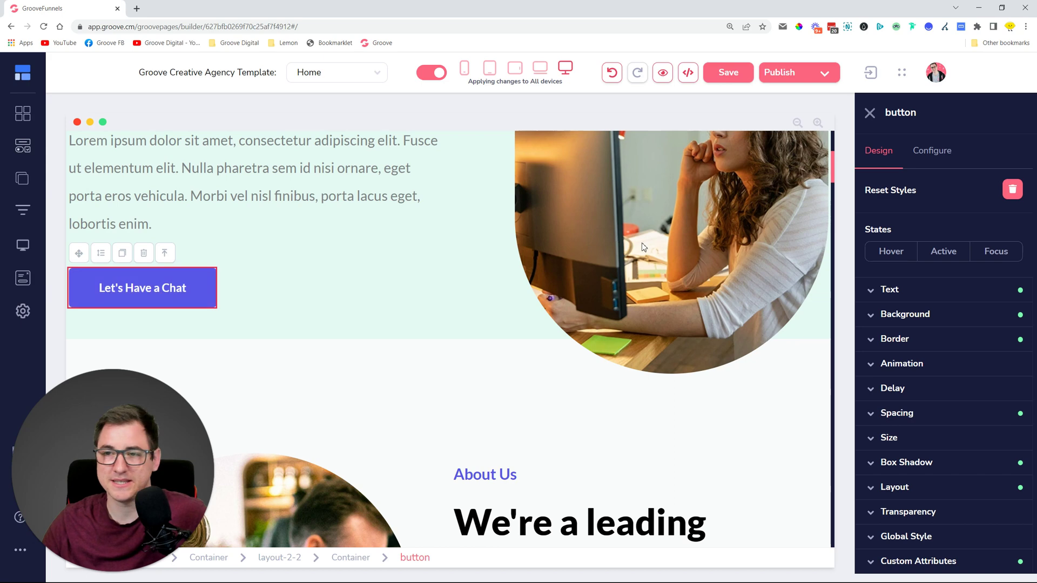
{"action": "left_click", "coordinate": [932, 154]}
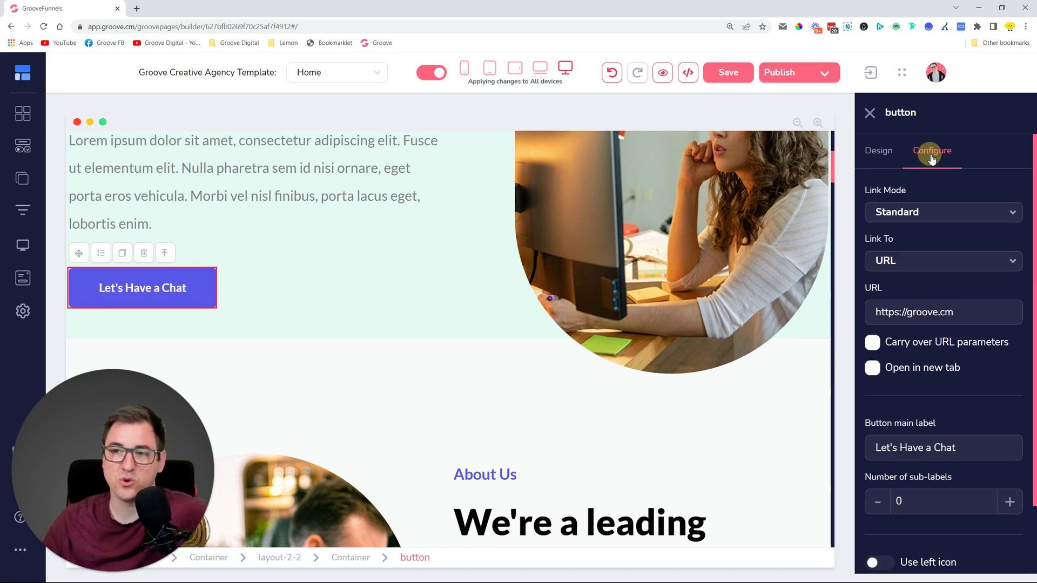
{"action": "left_click_drag", "start_coordinate": [866, 190], "coordinate": [928, 190]}
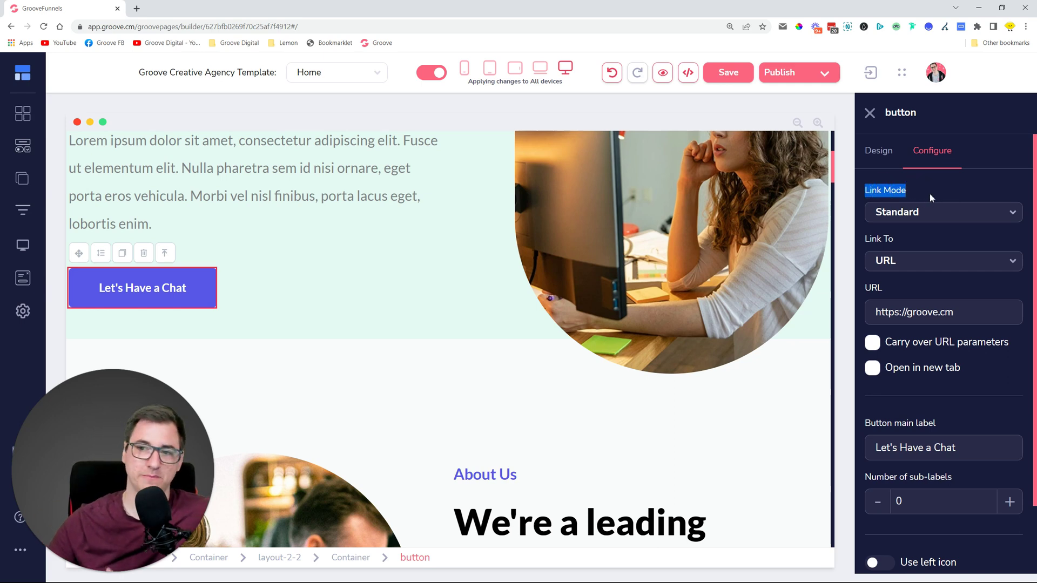
Step: Keep URL as the link destination and switch Link Mode to Quick Popups
{"action": "left_click", "coordinate": [926, 212]}
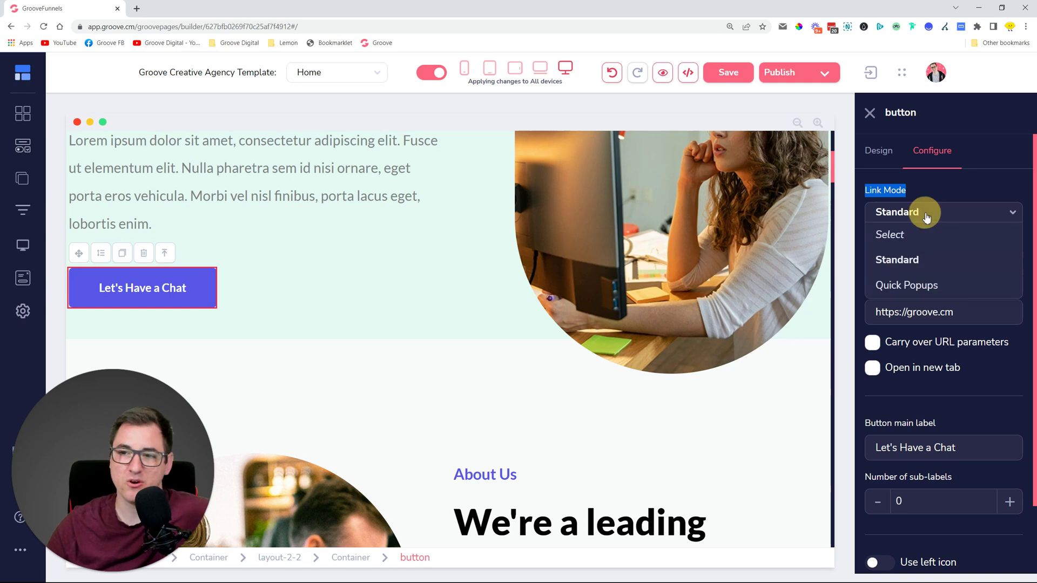
{"action": "left_click", "coordinate": [946, 190]}
{"action": "left_click", "coordinate": [901, 265]}
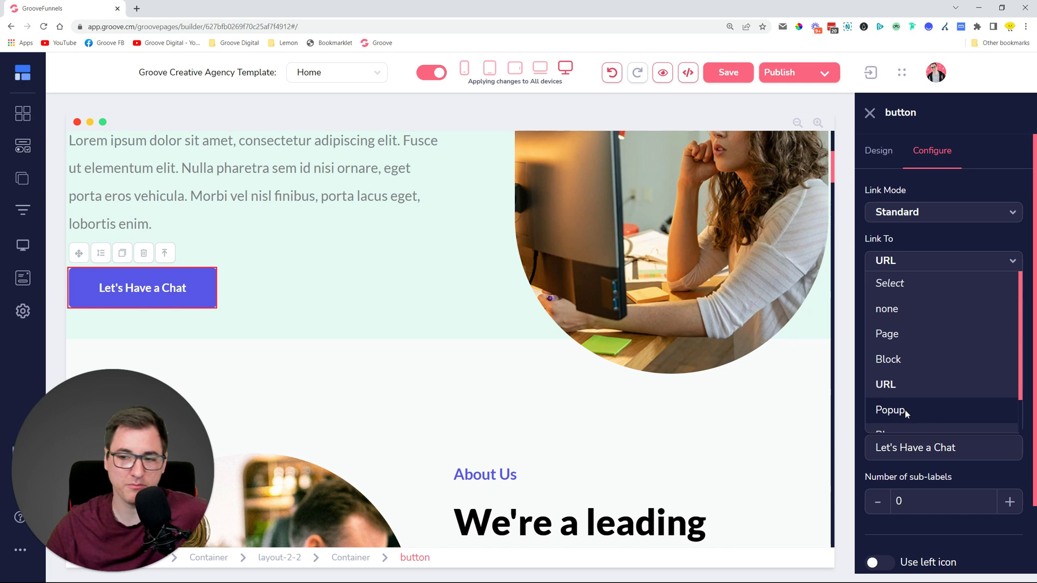
{"action": "scroll", "coordinate": [906, 407], "scroll_direction": "down", "scroll_amount": 1}
{"action": "left_click", "coordinate": [918, 261]}
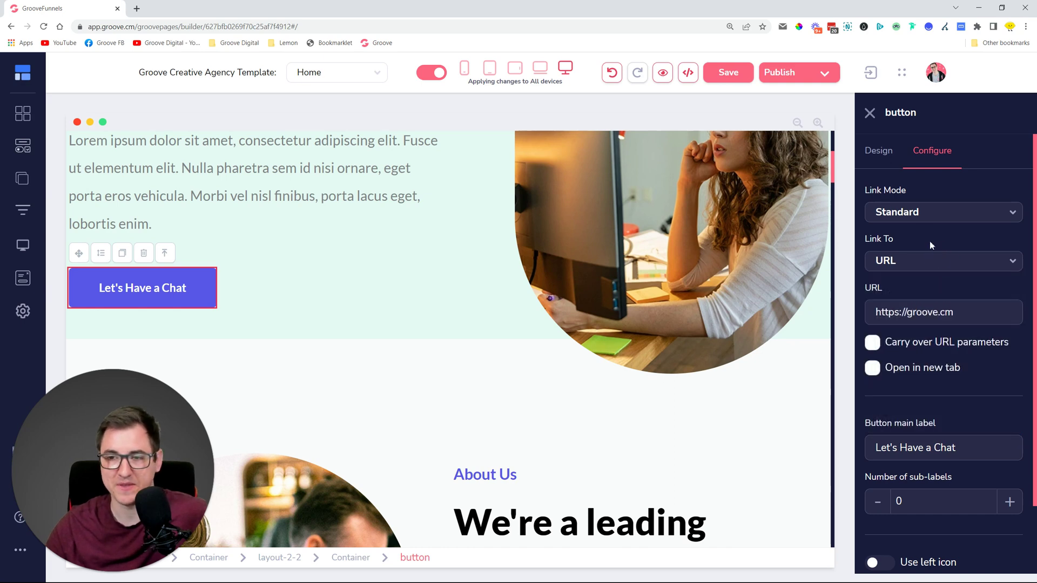
{"action": "left_click", "coordinate": [921, 213]}
{"action": "left_click", "coordinate": [918, 286]}
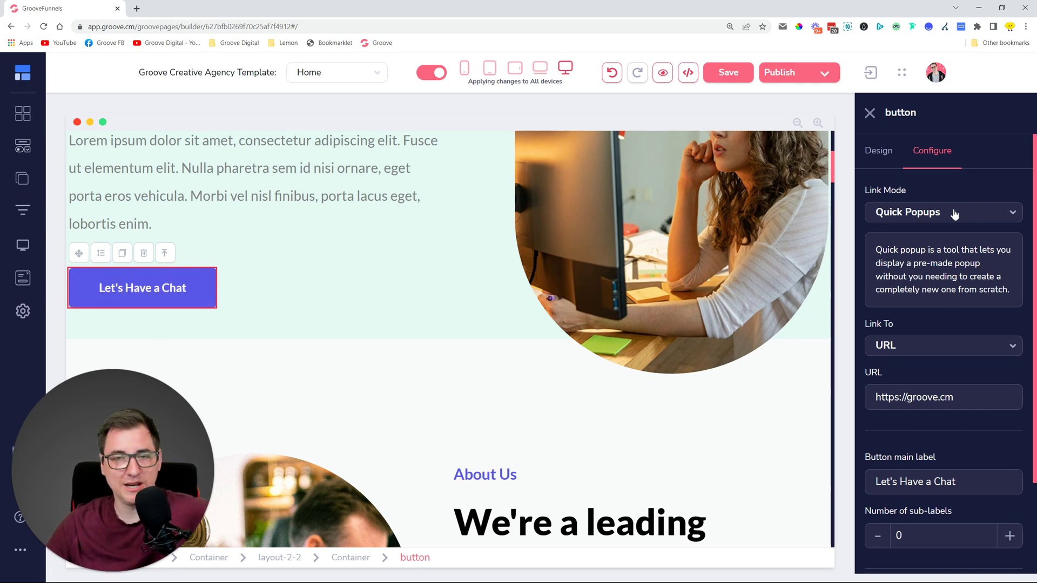
{"action": "left_click", "coordinate": [925, 349]}
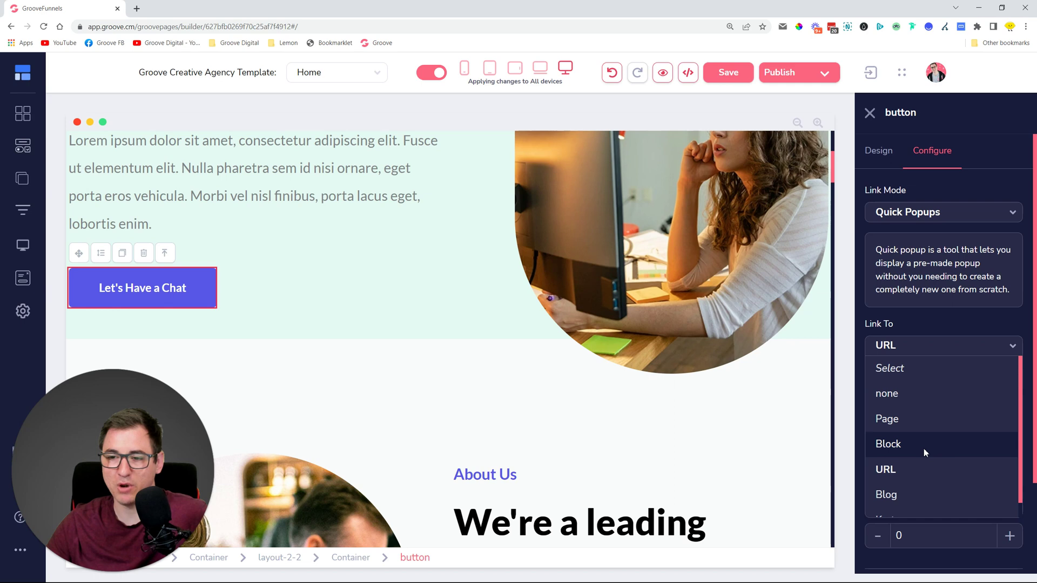
{"action": "scroll", "coordinate": [924, 448], "scroll_direction": "down", "scroll_amount": 1}
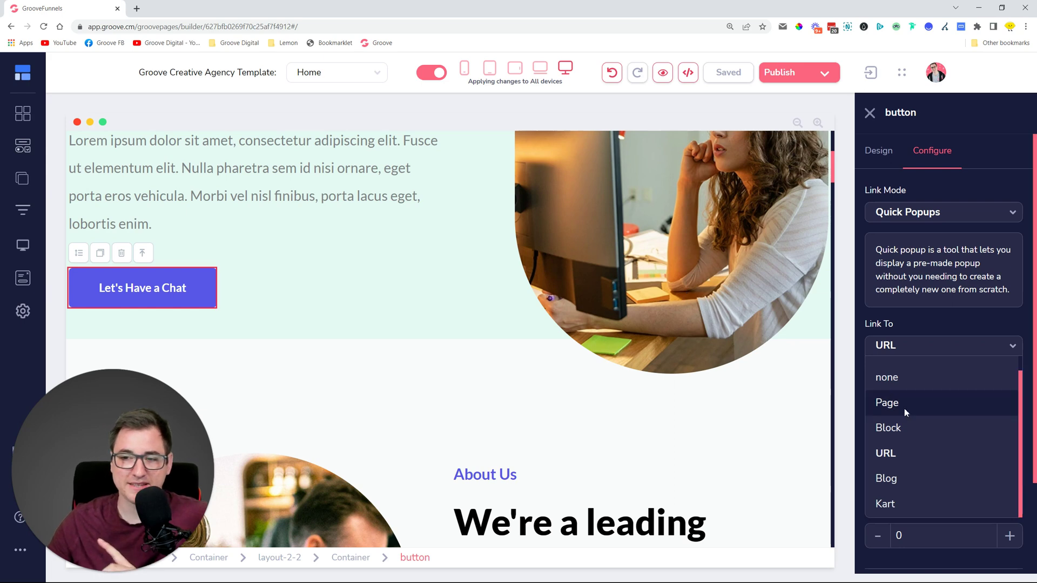
{"action": "left_click", "coordinate": [913, 455]}
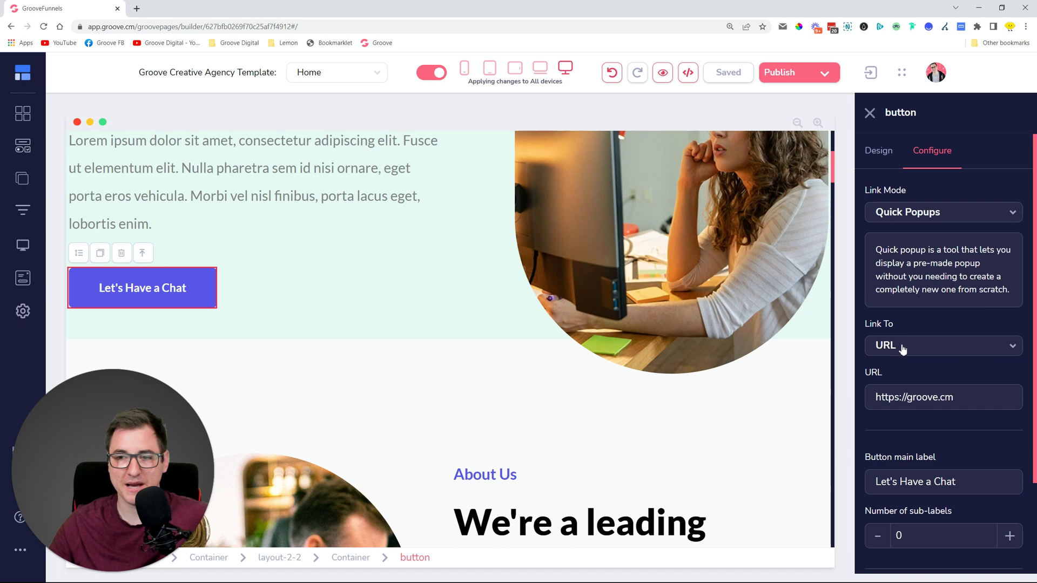
Step: Apply the button update, publish as a website, and open the live creativeagency page
{"action": "scroll", "coordinate": [914, 384], "scroll_direction": "down", "scroll_amount": 3}
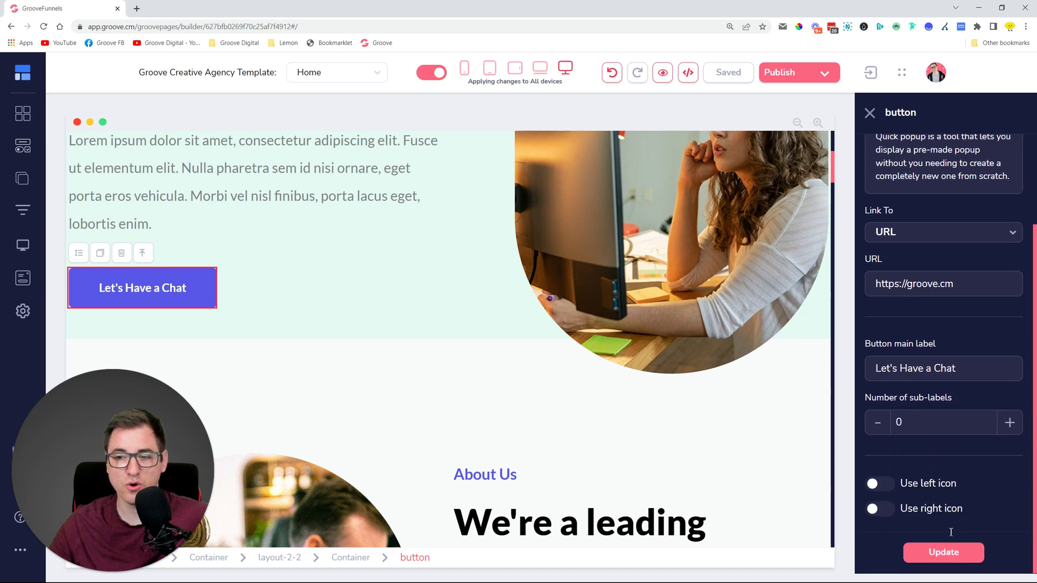
{"action": "left_click", "coordinate": [950, 551]}
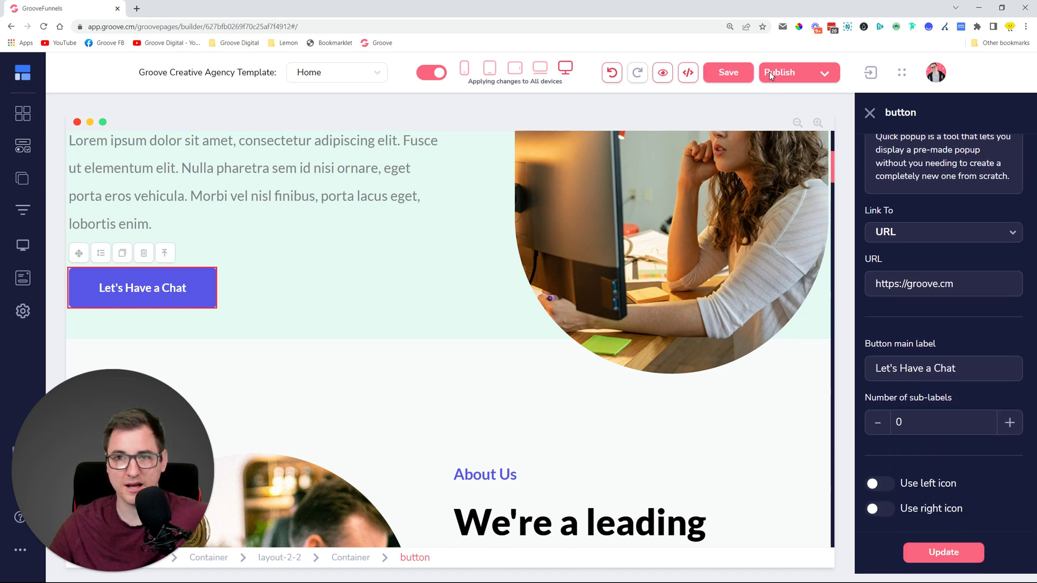
{"action": "left_click", "coordinate": [810, 69]}
{"action": "left_click", "coordinate": [891, 388]}
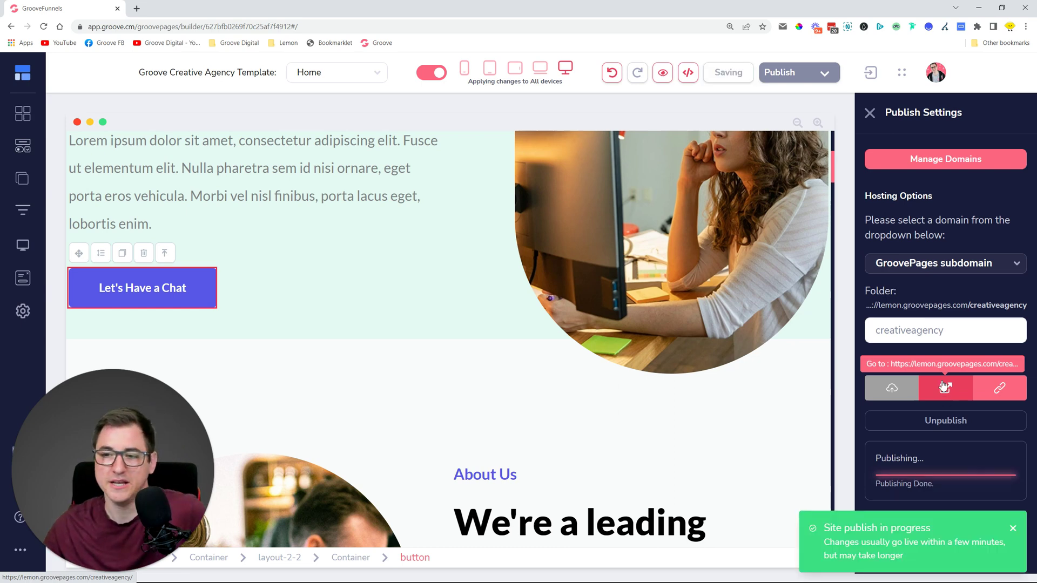
{"action": "left_click", "coordinate": [945, 387]}
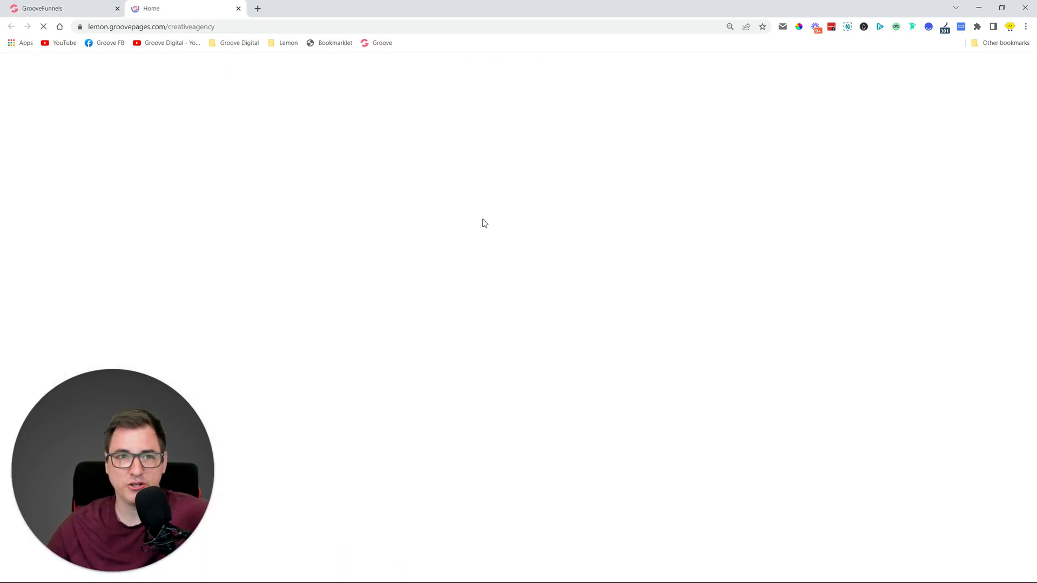
Step: Test the live button's groove.cm Quick Popup, close it, and return to the builder
{"action": "scroll", "coordinate": [448, 202], "scroll_direction": "down", "scroll_amount": 3}
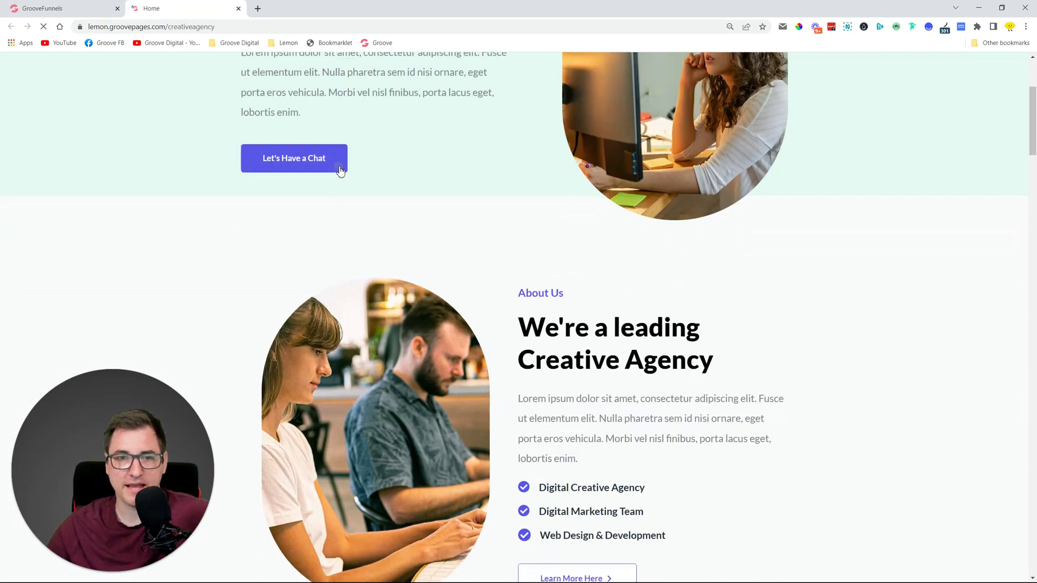
{"action": "left_click", "coordinate": [340, 167]}
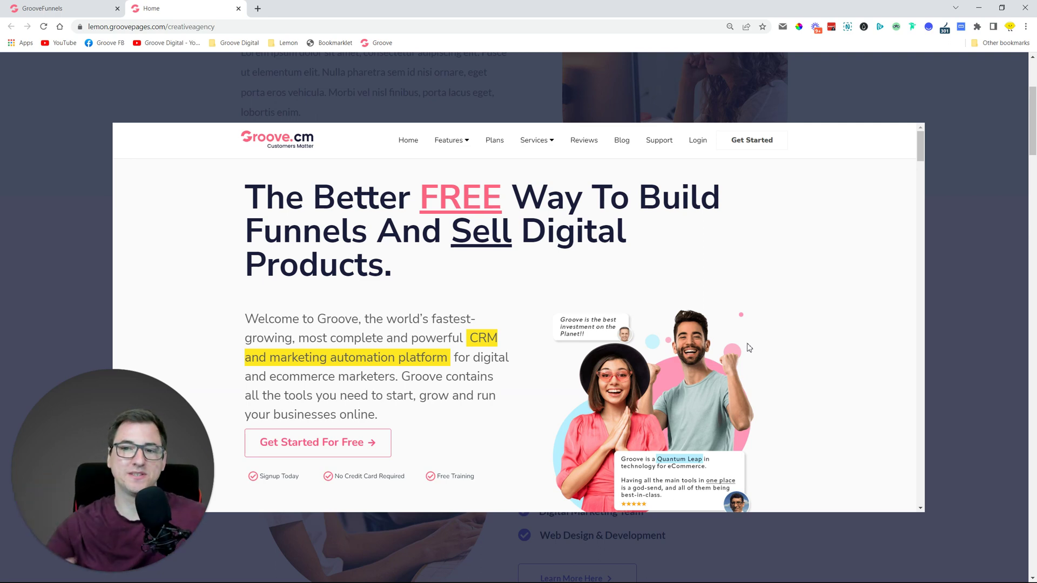
{"action": "scroll", "coordinate": [772, 263], "scroll_direction": "down", "scroll_amount": 15}
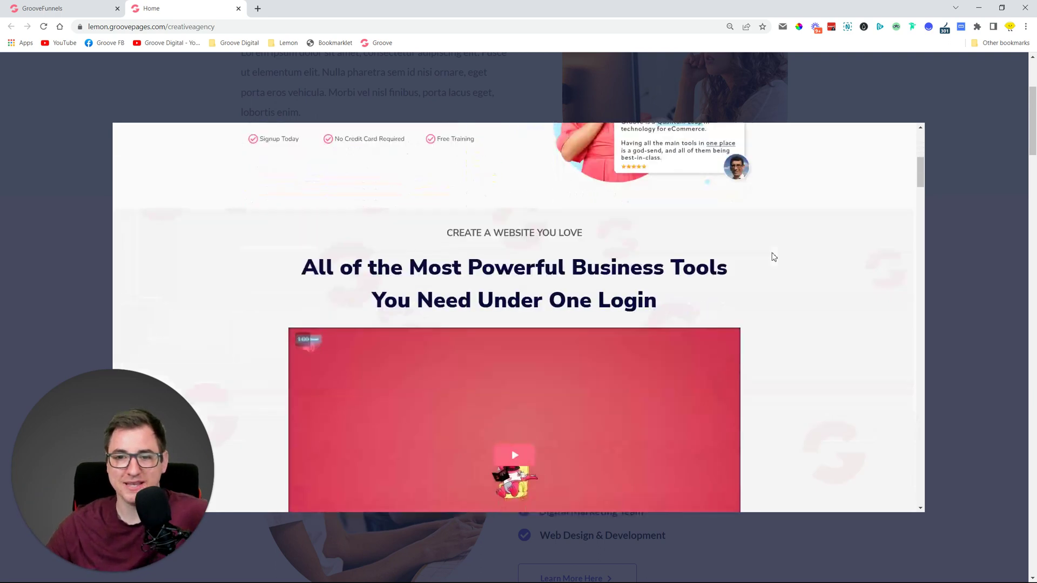
{"action": "scroll", "coordinate": [780, 249], "scroll_direction": "down", "scroll_amount": 15}
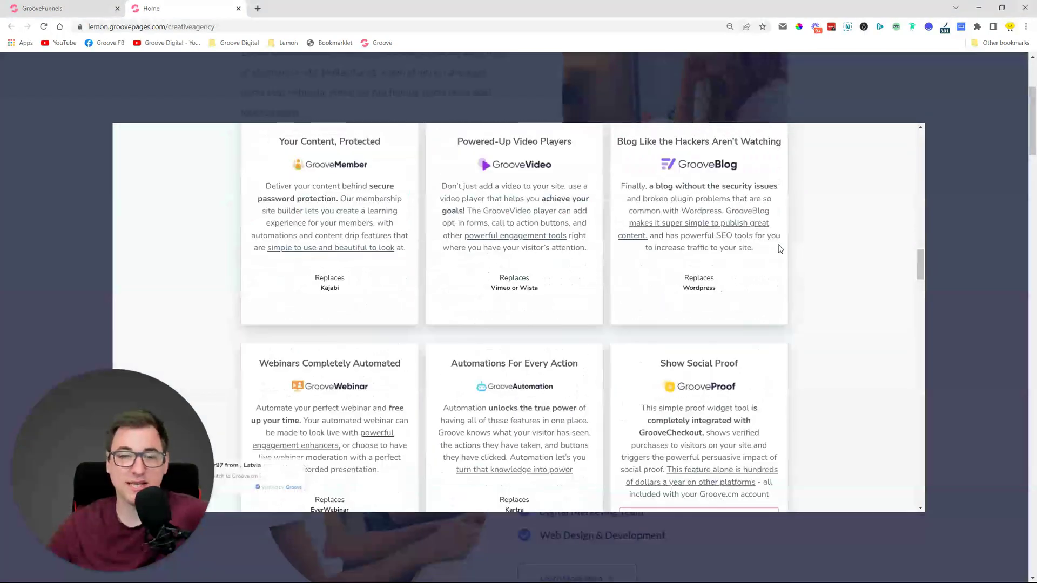
{"action": "scroll", "coordinate": [780, 249], "scroll_direction": "down", "scroll_amount": 15}
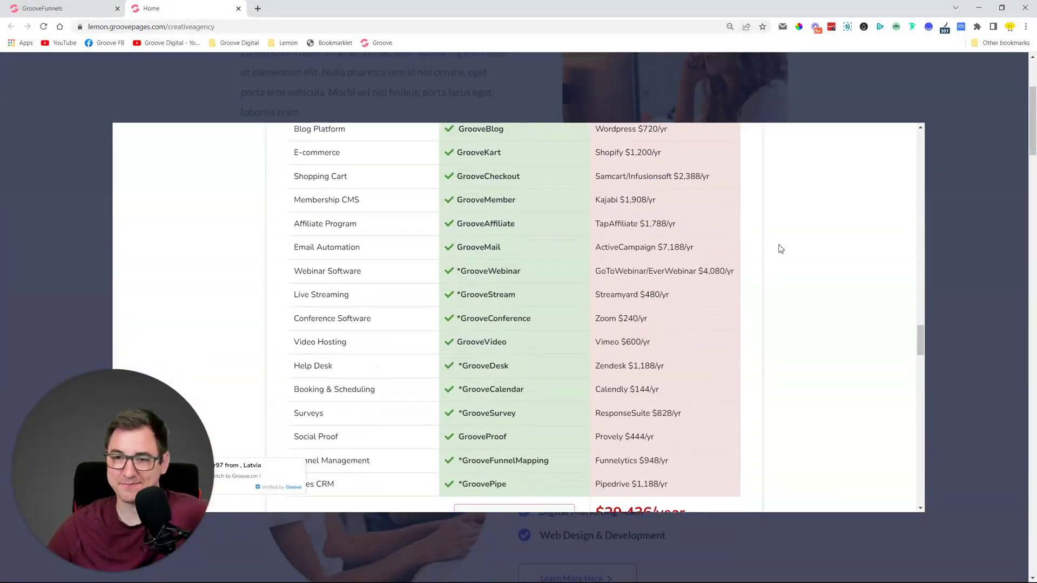
{"action": "scroll", "coordinate": [782, 252], "scroll_direction": "down", "scroll_amount": 15}
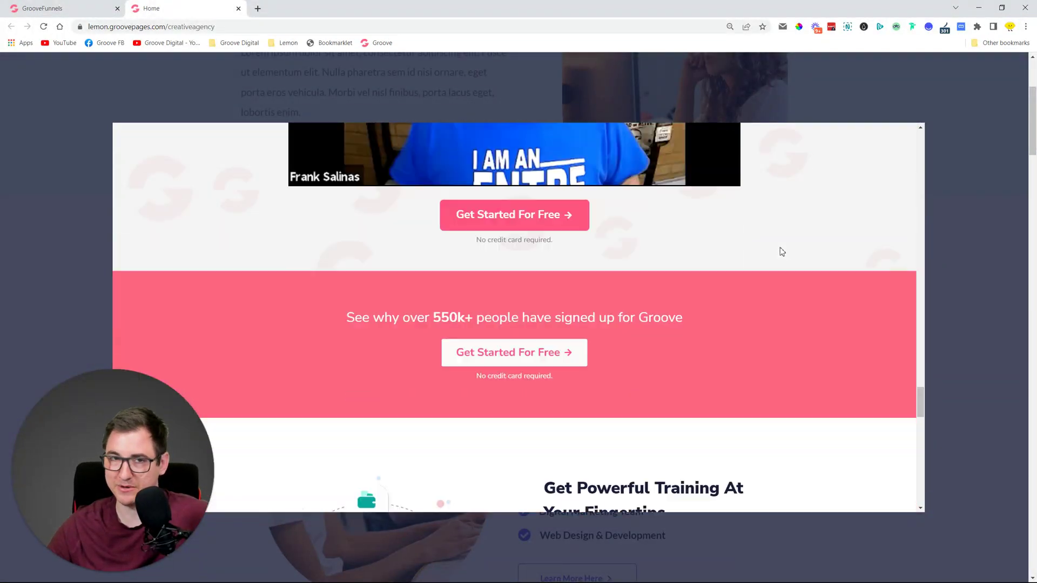
{"action": "scroll", "coordinate": [782, 252], "scroll_direction": "down", "scroll_amount": 5}
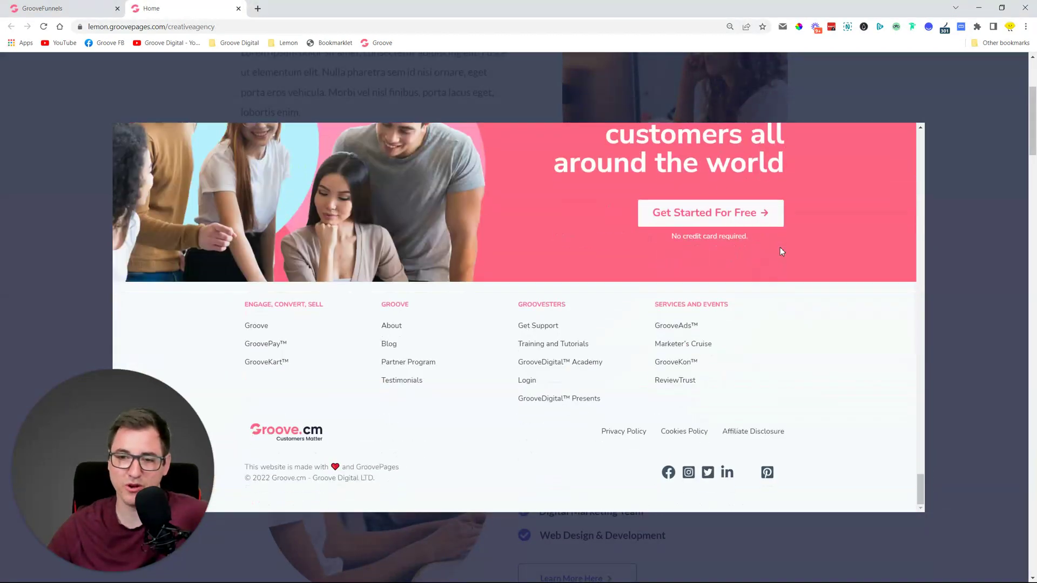
{"action": "scroll", "coordinate": [782, 252], "scroll_direction": "up", "scroll_amount": 20}
{"action": "scroll", "coordinate": [782, 251], "scroll_direction": "up", "scroll_amount": 10}
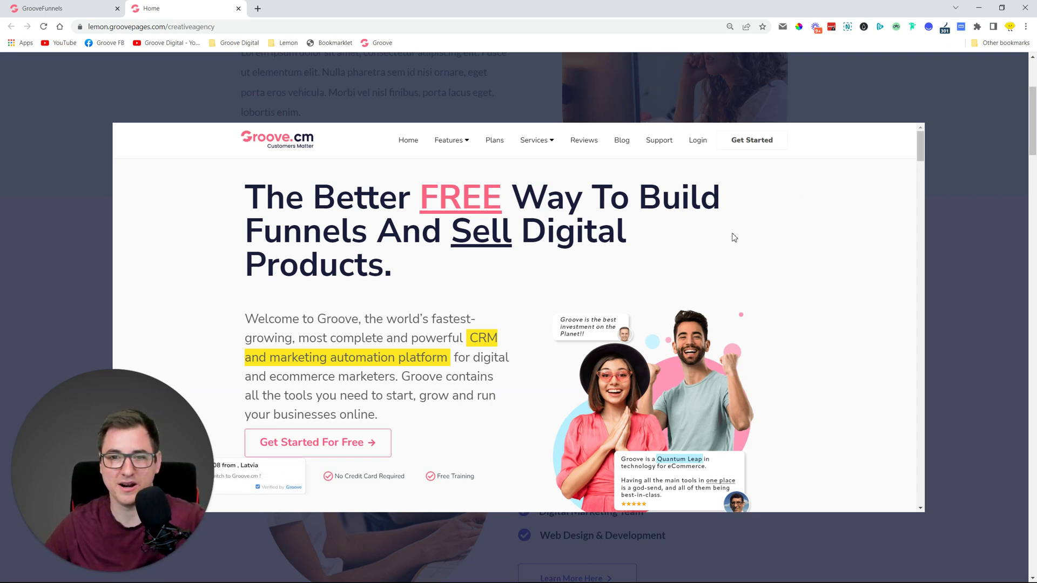
{"action": "left_click", "coordinate": [952, 152]}
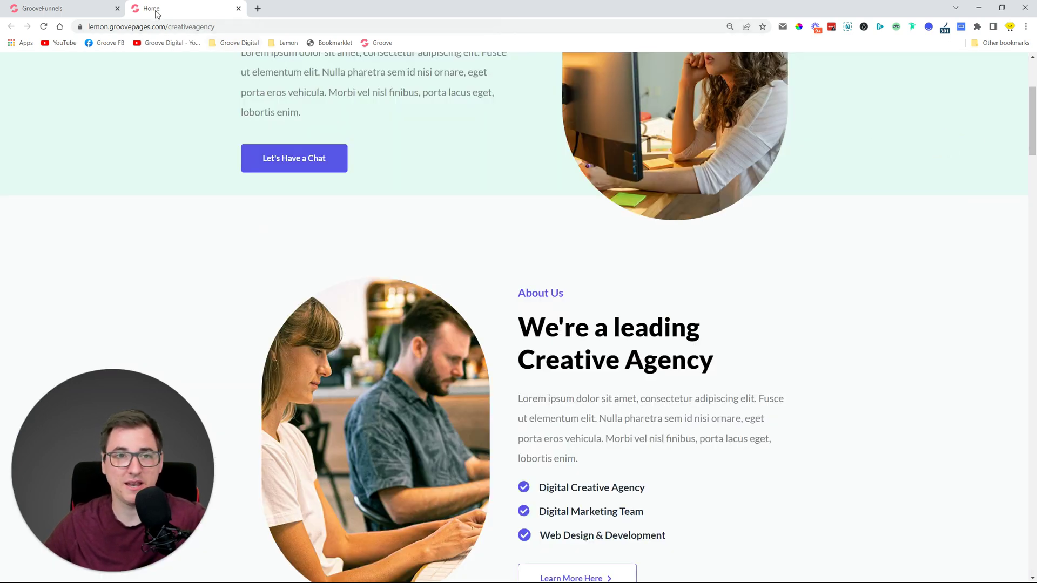
{"action": "left_click", "coordinate": [93, 14]}
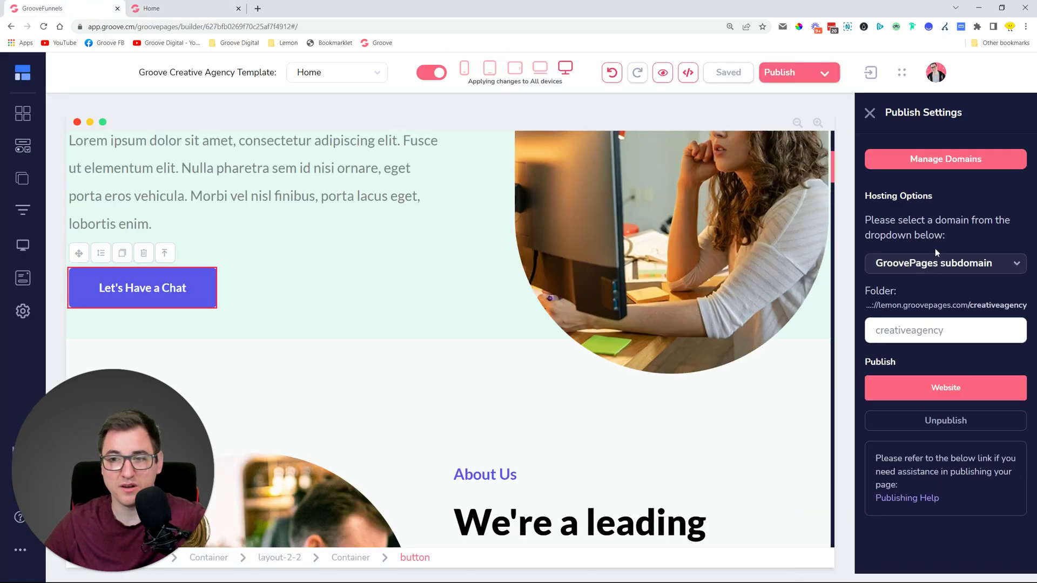
Step: Close Publish Settings, check the button's Quick Popups URL setup, then reselect it for Design
{"action": "left_click", "coordinate": [870, 112]}
{"action": "left_click", "coordinate": [305, 302]}
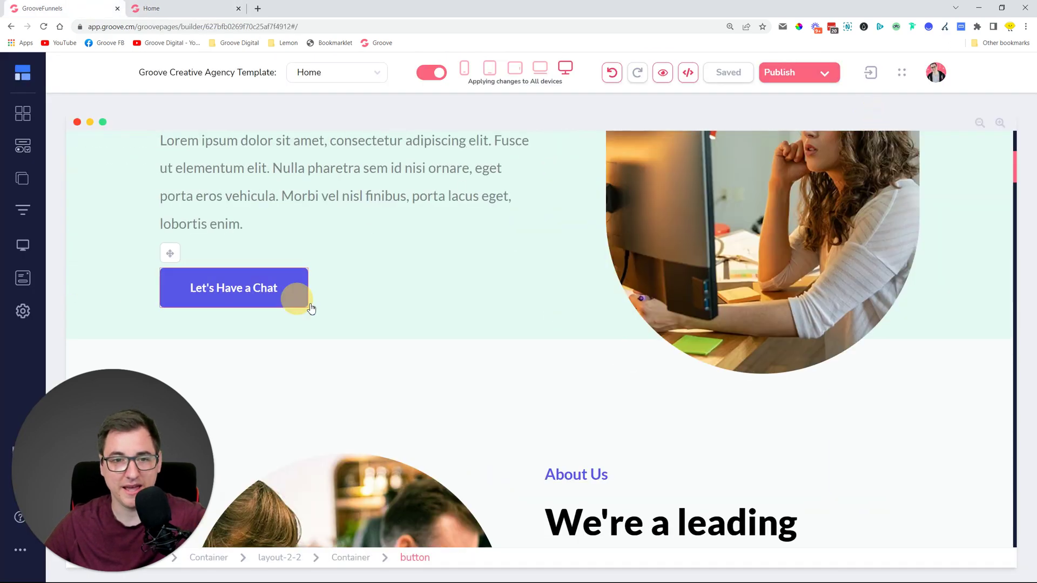
{"action": "left_click", "coordinate": [929, 151]}
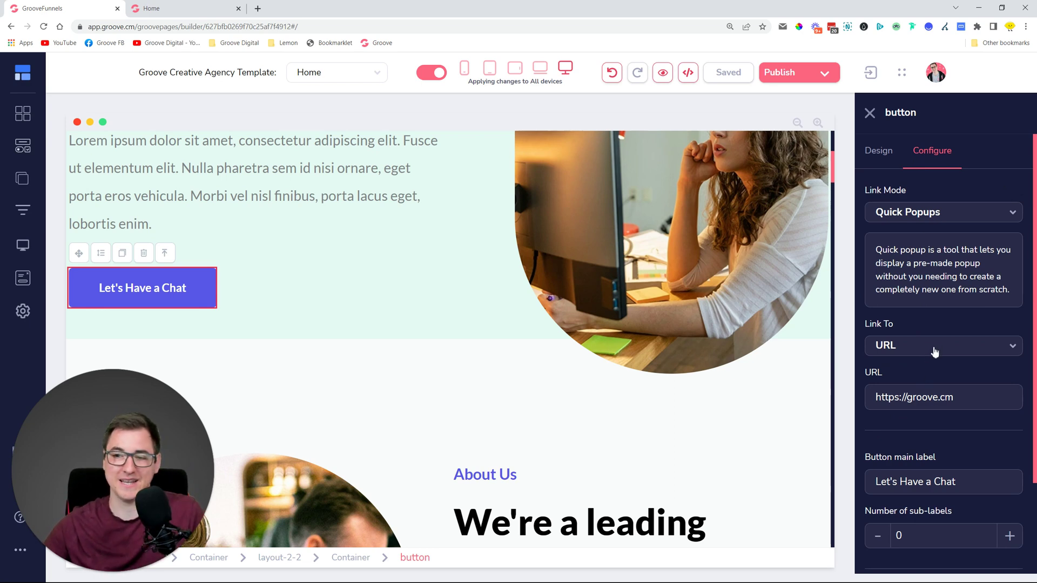
{"action": "left_click", "coordinate": [870, 113]}
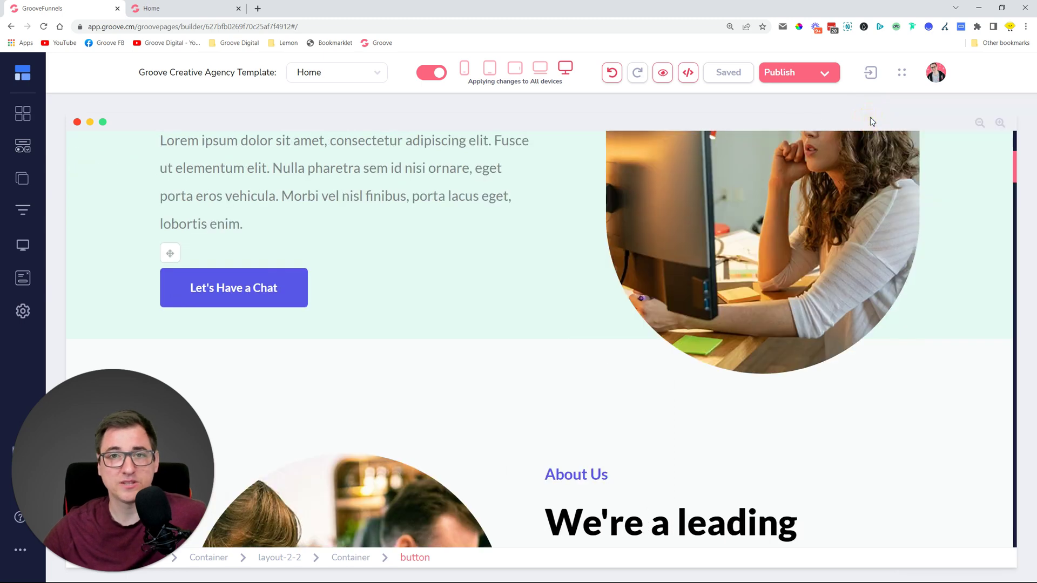
{"action": "left_click", "coordinate": [298, 296]}
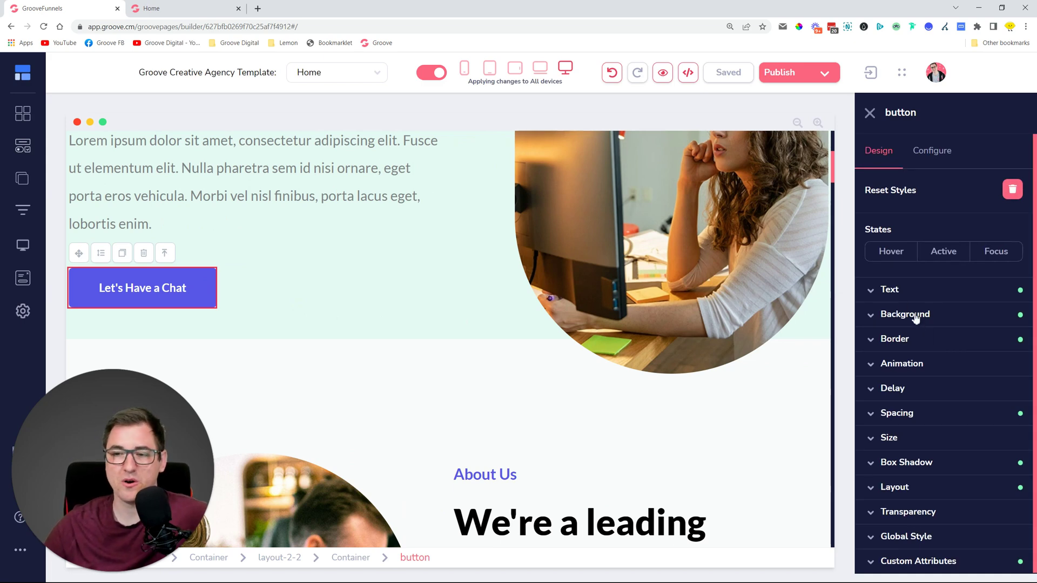
Step: Expand the button's Background options and open its colour picker, nudging the hue toward blue
{"action": "left_click", "coordinate": [914, 316]}
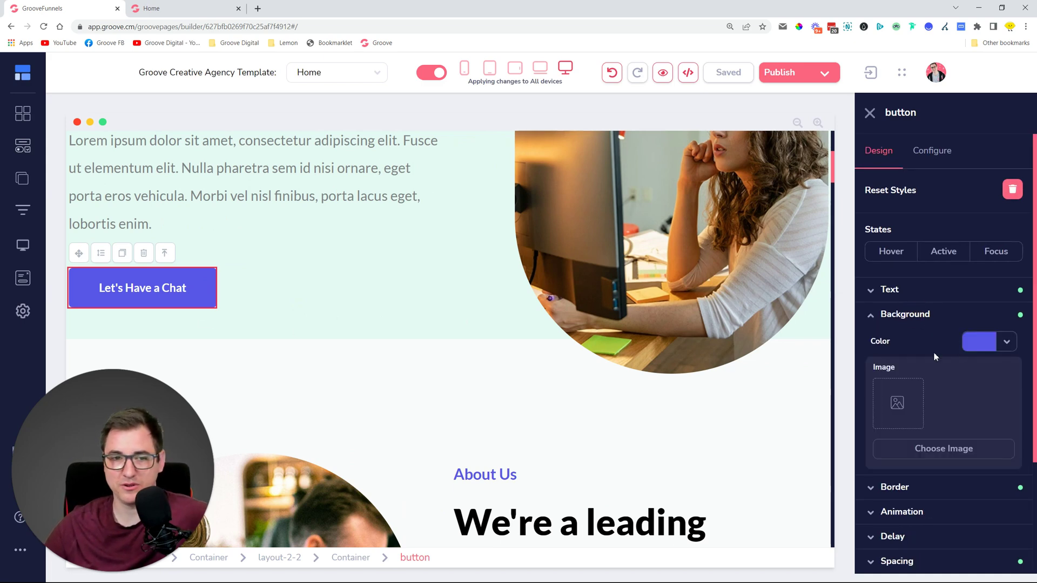
{"action": "left_click", "coordinate": [1008, 344]}
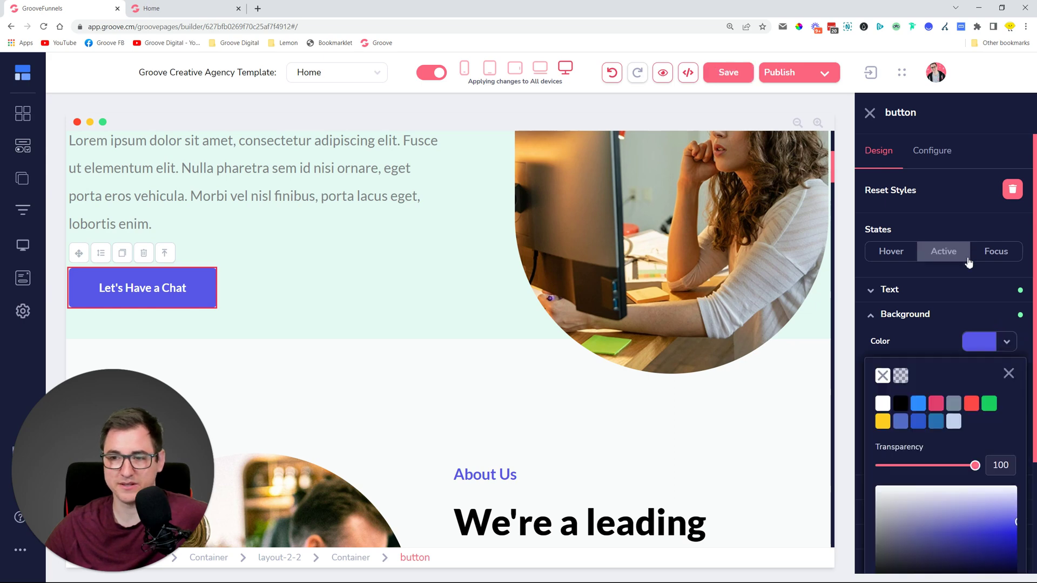
{"action": "scroll", "coordinate": [969, 259], "scroll_direction": "down", "scroll_amount": 3}
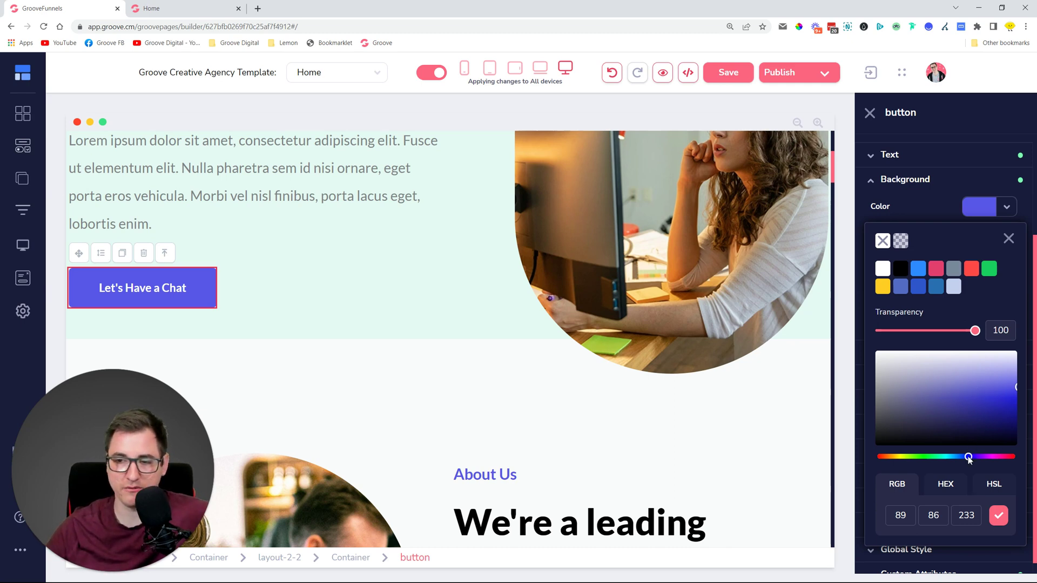
{"action": "left_click_drag", "start_coordinate": [969, 457], "coordinate": [960, 456]}
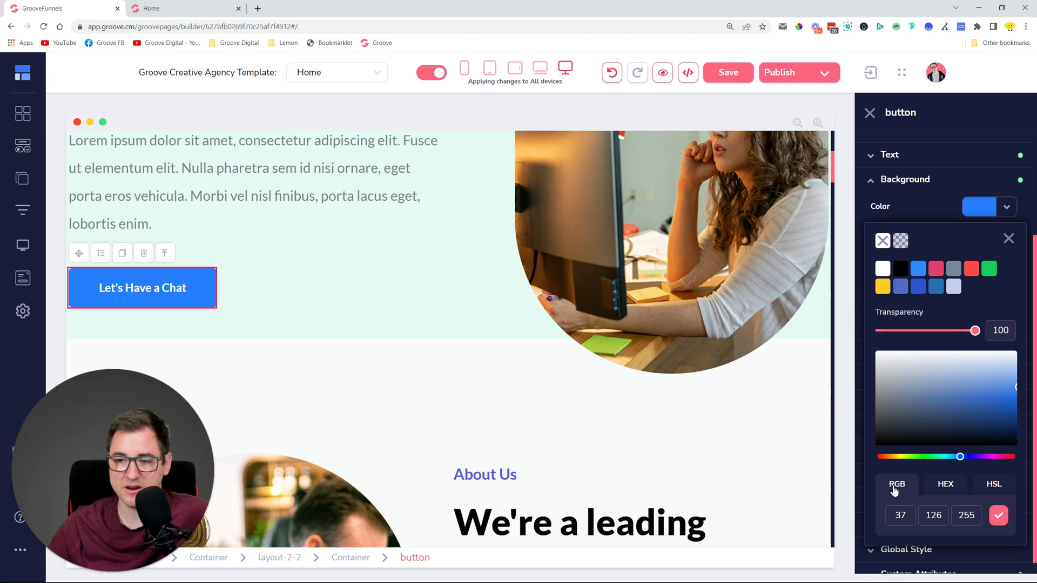
Step: Flip the picker through HEX, HSL and RGB views and select hex value 257eff
{"action": "left_click", "coordinate": [945, 484]}
{"action": "left_click", "coordinate": [990, 487]}
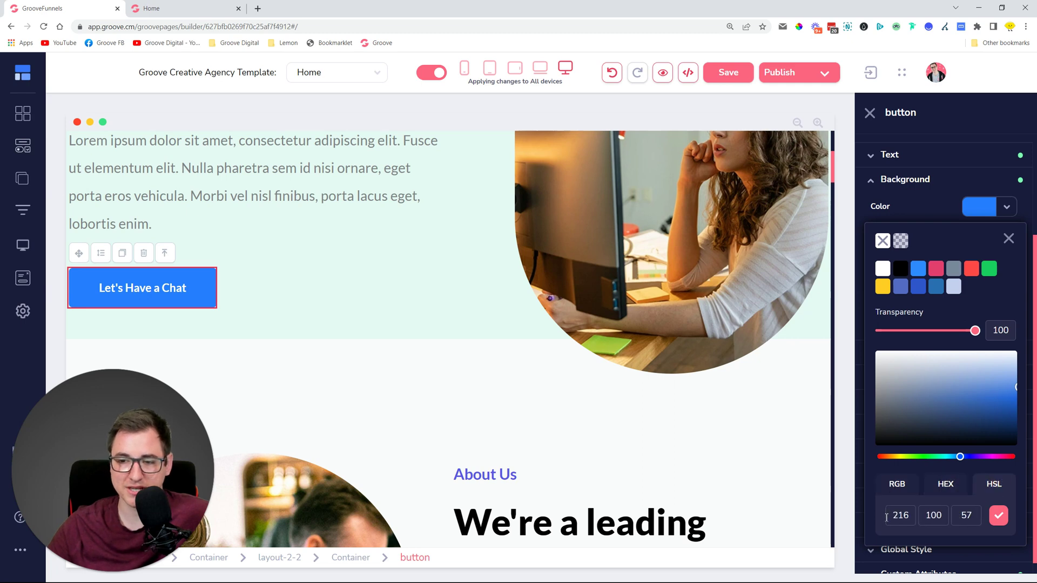
{"action": "left_click", "coordinate": [955, 494]}
{"action": "left_click", "coordinate": [895, 491]}
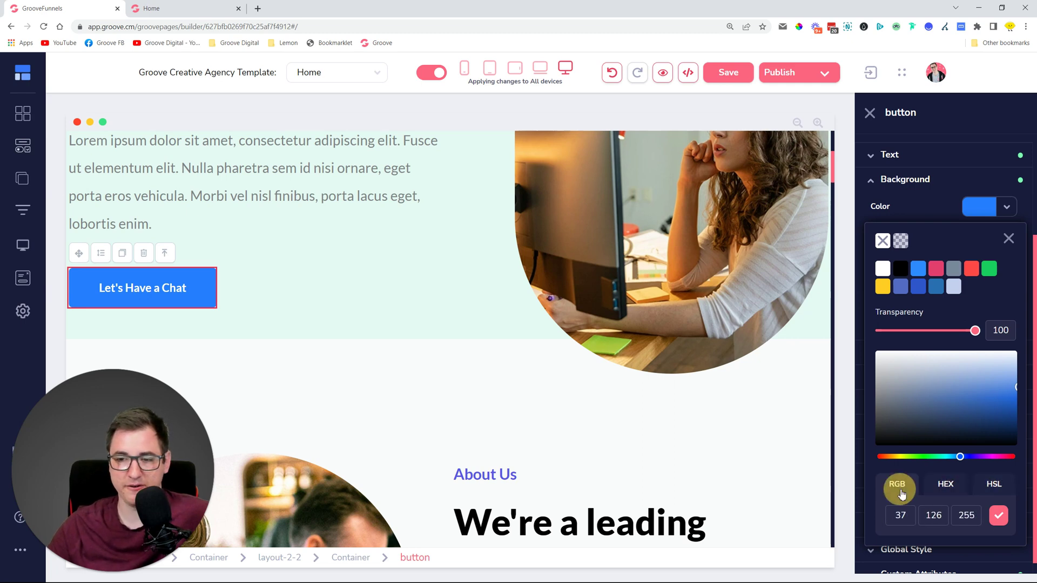
{"action": "left_click", "coordinate": [944, 484]}
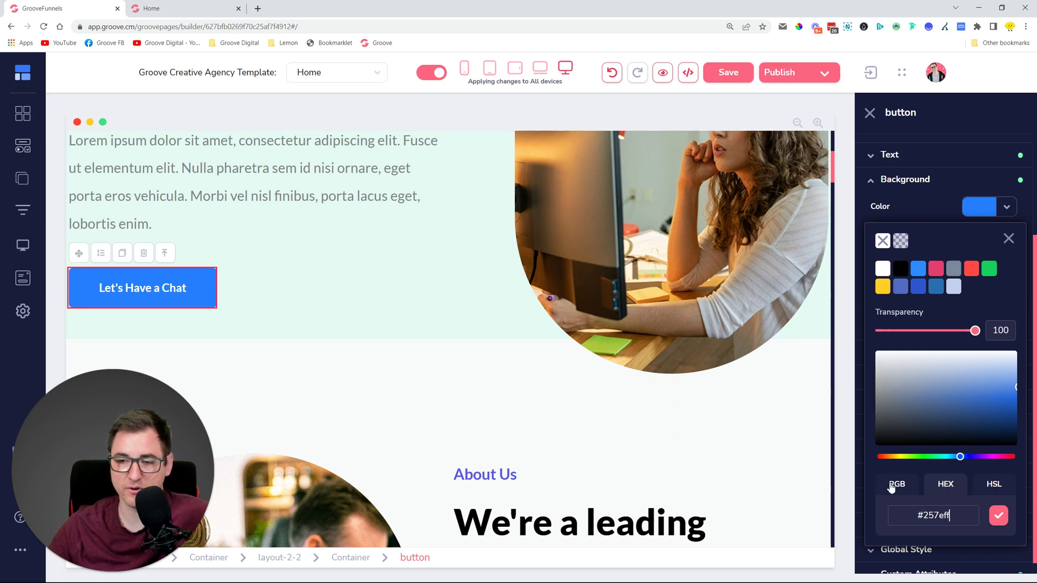
{"action": "left_click_drag", "start_coordinate": [952, 516], "coordinate": [922, 516]}
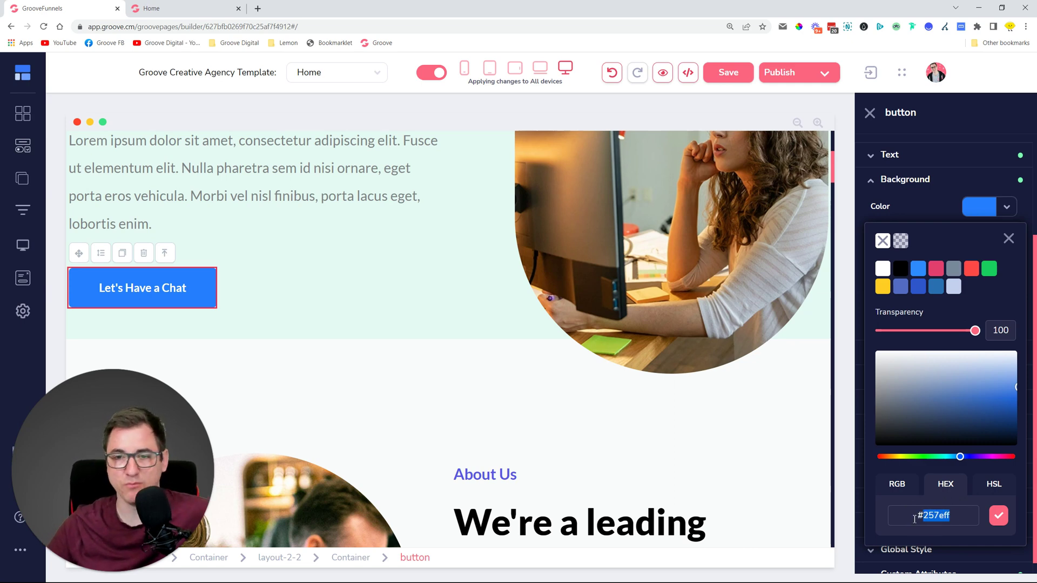
Step: Show the background colour as RGB 37, 126, 255 and preview the preset swatch shades
{"action": "left_click", "coordinate": [904, 492]}
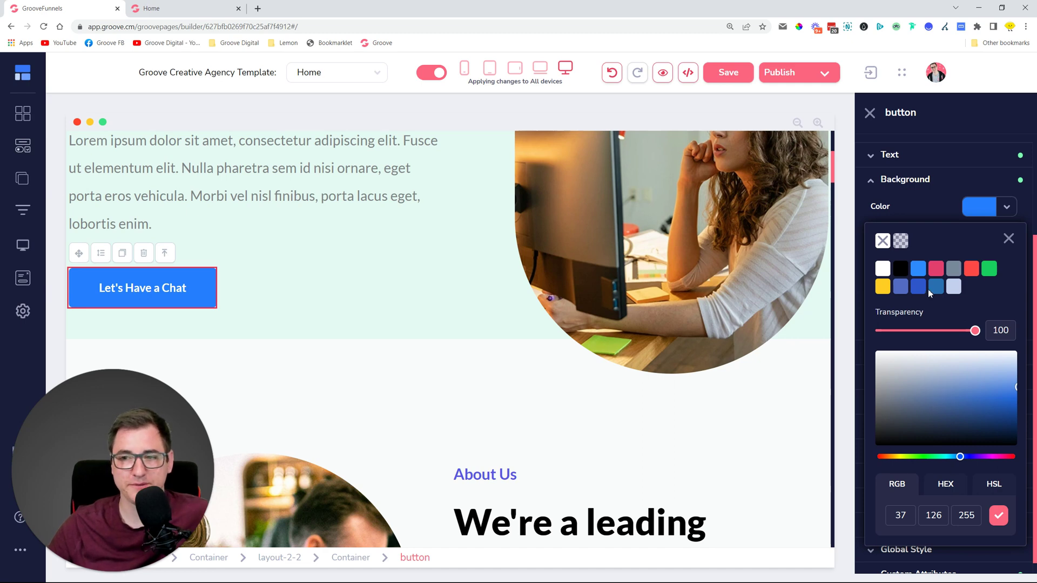
{"action": "mouse_move", "coordinate": [972, 274]}
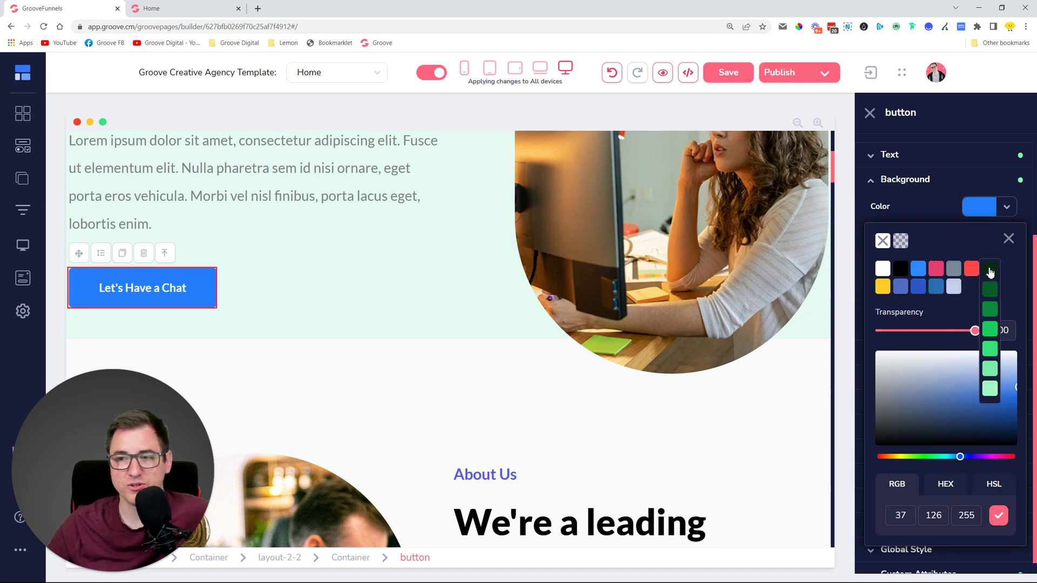
{"action": "mouse_move", "coordinate": [883, 290]}
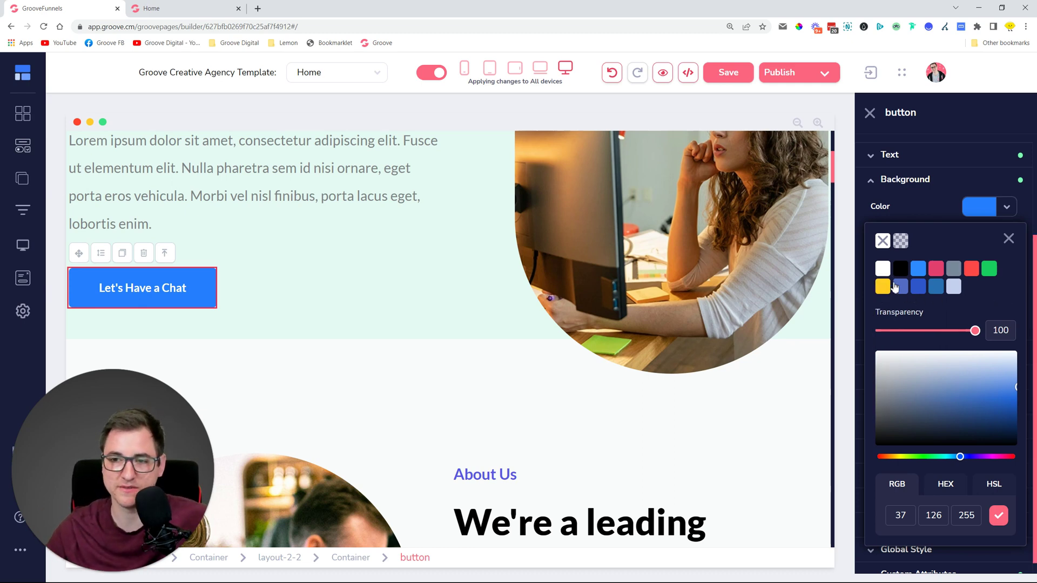
{"action": "mouse_move", "coordinate": [882, 286]}
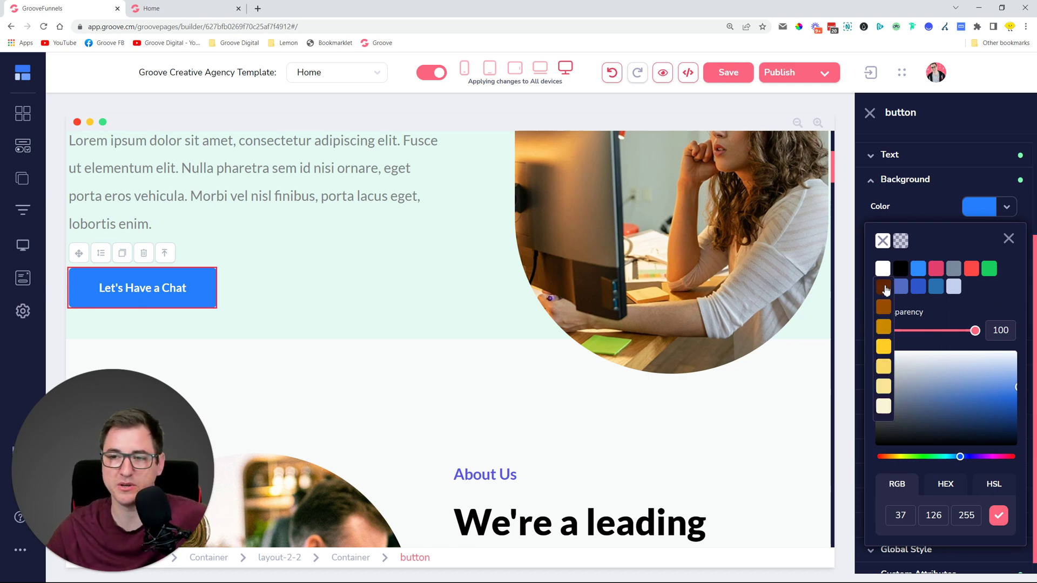
Step: Close the background colour picker, keeping the button's blue background
{"action": "left_click", "coordinate": [1007, 239]}
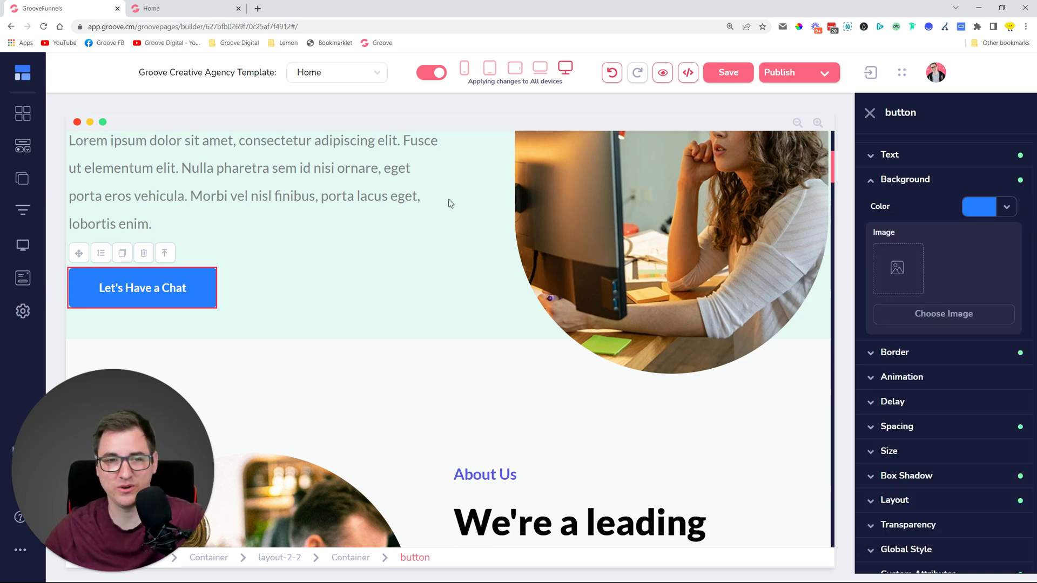
{"action": "scroll", "coordinate": [465, 260], "scroll_direction": "up", "scroll_amount": 3}
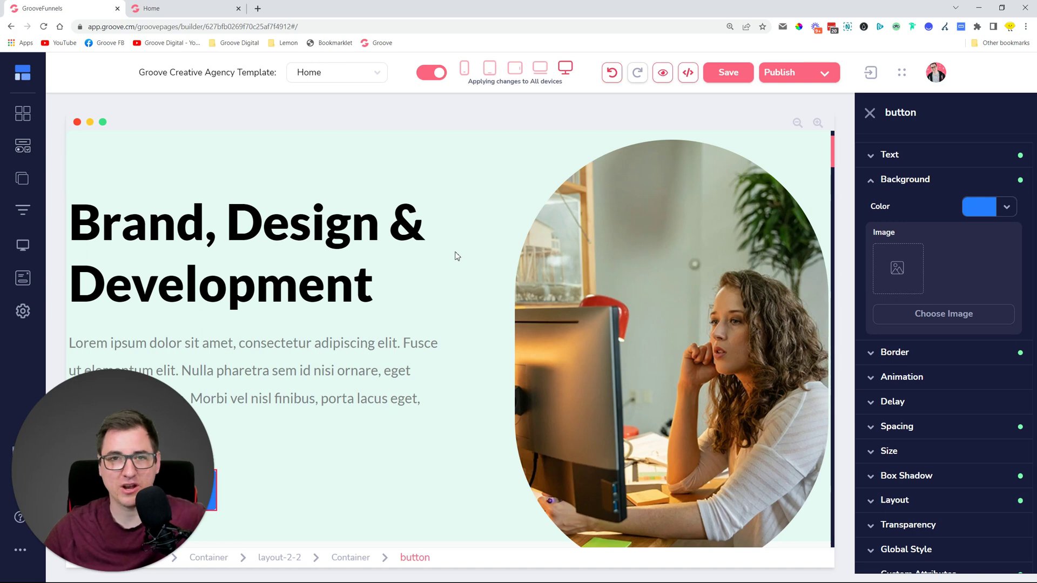